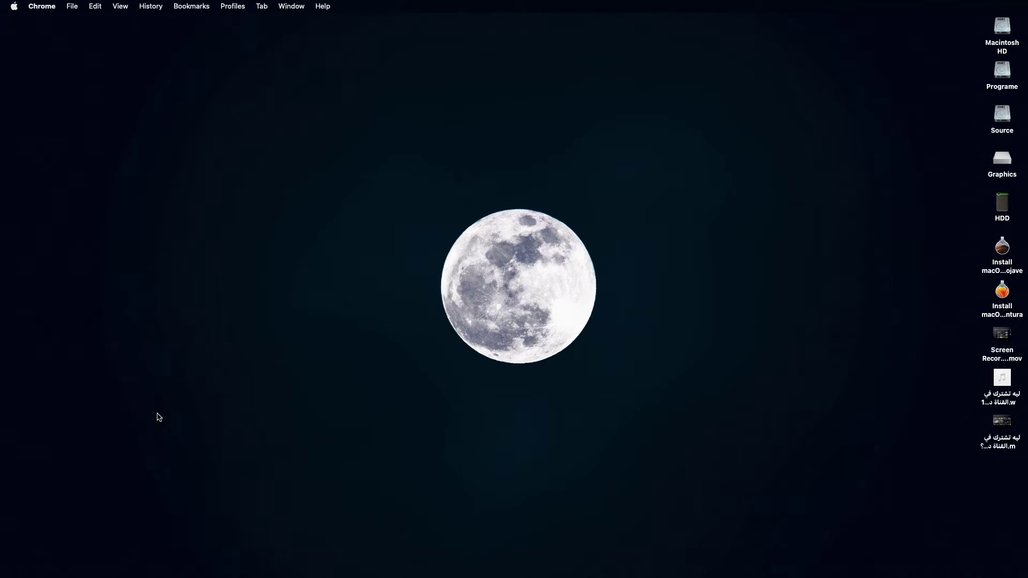
- Launch Chrome and search Google for 'clipchamp' using the recent suggestion
{"action": "mouse_move", "coordinate": [144, 577]}
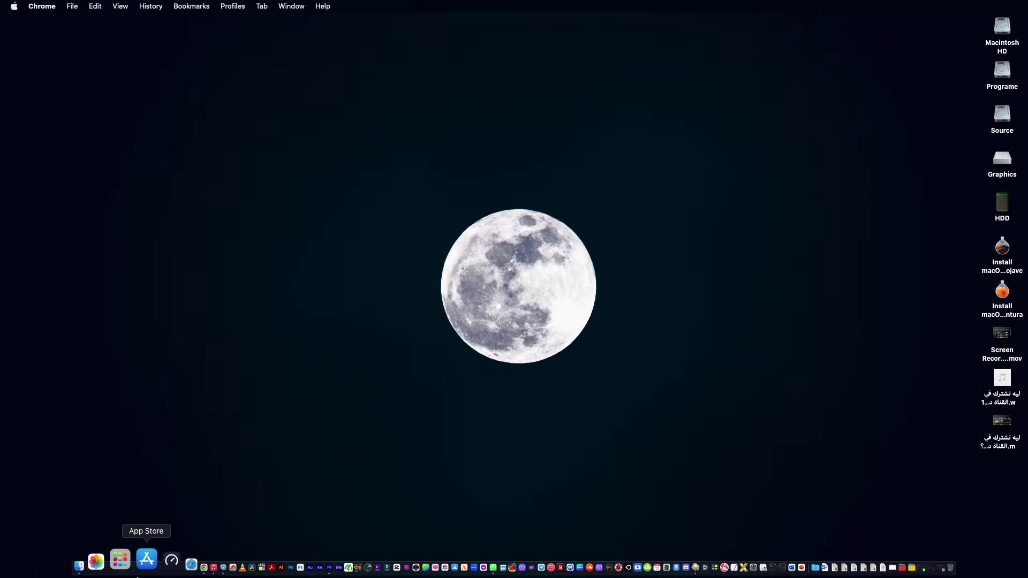
{"action": "left_click", "coordinate": [165, 559]}
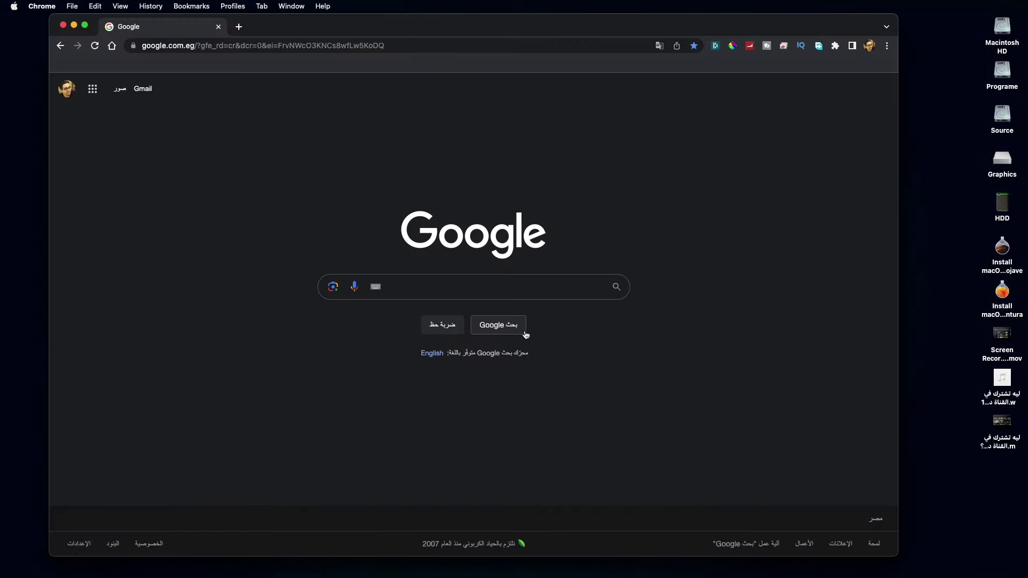
{"action": "left_click", "coordinate": [494, 289]}
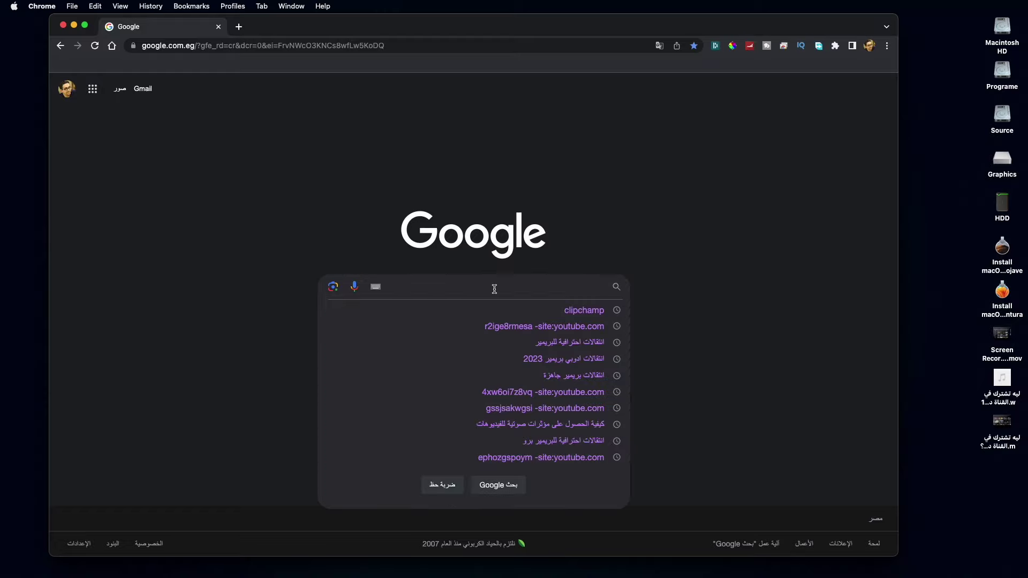
{"action": "left_click", "coordinate": [589, 313]}
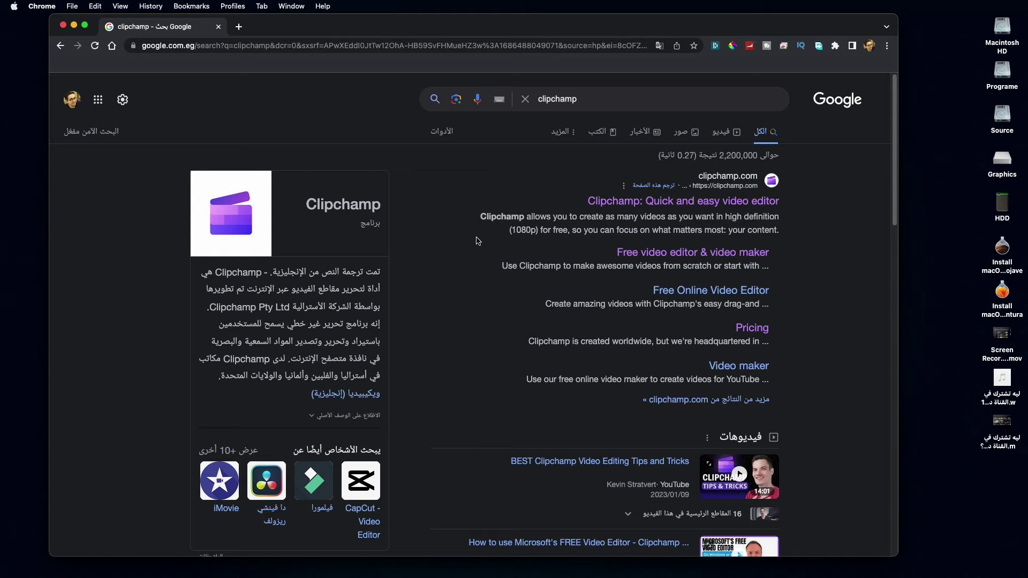
- Open the clipchamp.com result and browse the homepage's in-browser, desktop and mobile app sections
{"action": "left_click", "coordinate": [634, 206]}
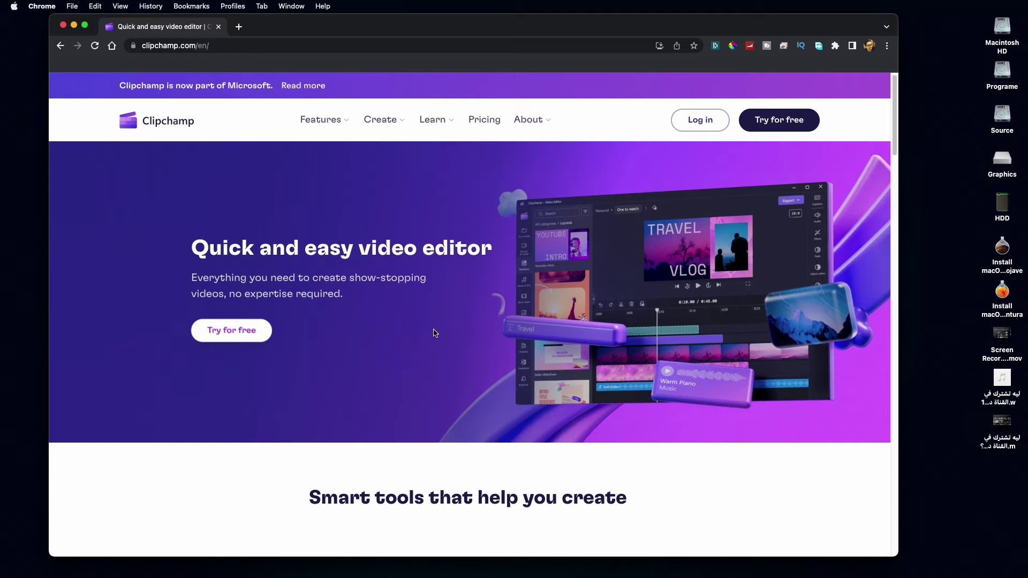
{"action": "scroll", "coordinate": [434, 332], "scroll_direction": "down", "scroll_amount": 1}
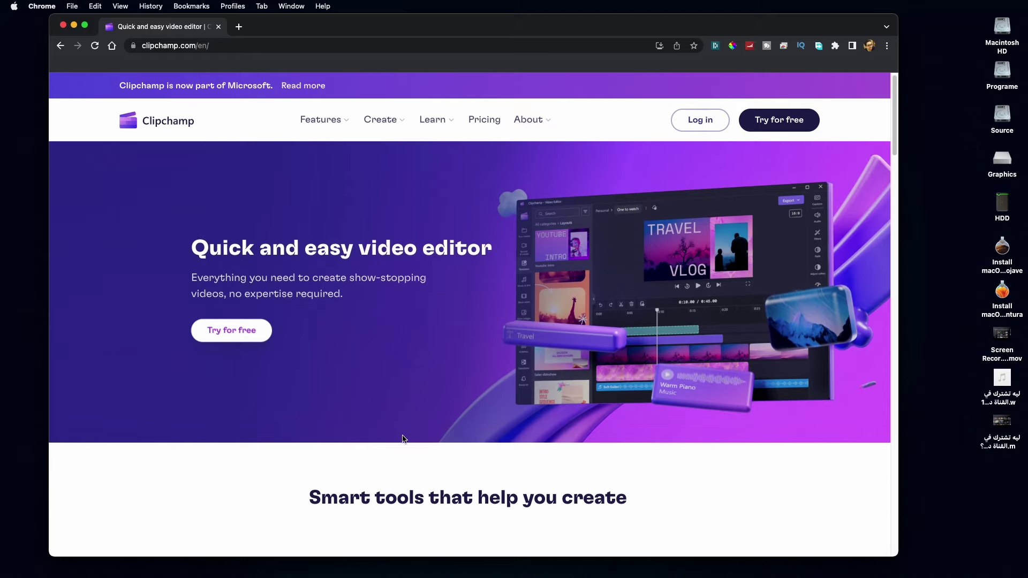
{"action": "scroll", "coordinate": [403, 439], "scroll_direction": "down", "scroll_amount": 3}
{"action": "scroll", "coordinate": [403, 439], "scroll_direction": "down", "scroll_amount": 10}
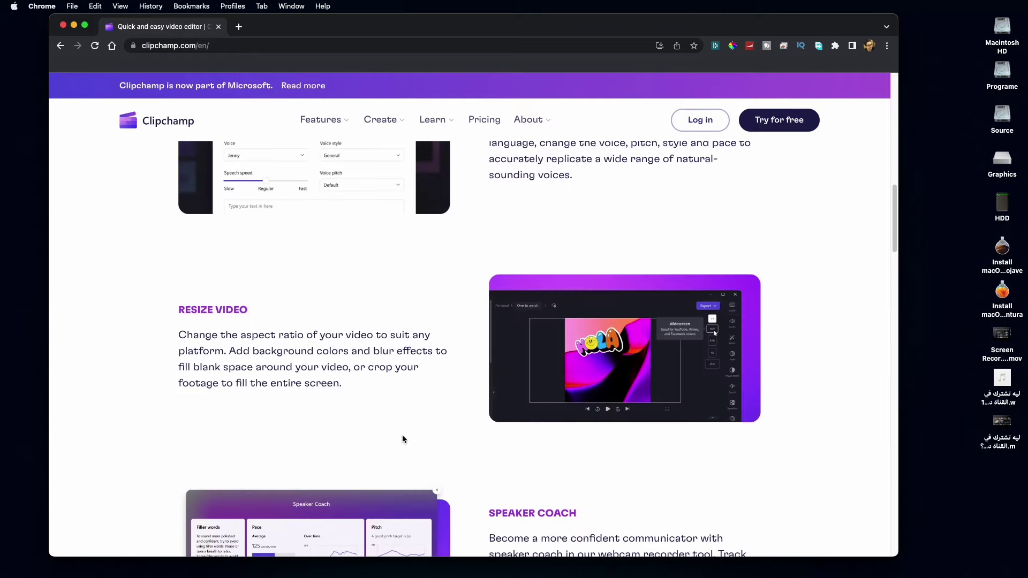
{"action": "scroll", "coordinate": [403, 439], "scroll_direction": "down", "scroll_amount": 10}
{"action": "scroll", "coordinate": [403, 439], "scroll_direction": "down", "scroll_amount": 10}
{"action": "scroll", "coordinate": [403, 439], "scroll_direction": "down", "scroll_amount": 10}
{"action": "scroll", "coordinate": [405, 440], "scroll_direction": "down", "scroll_amount": 10}
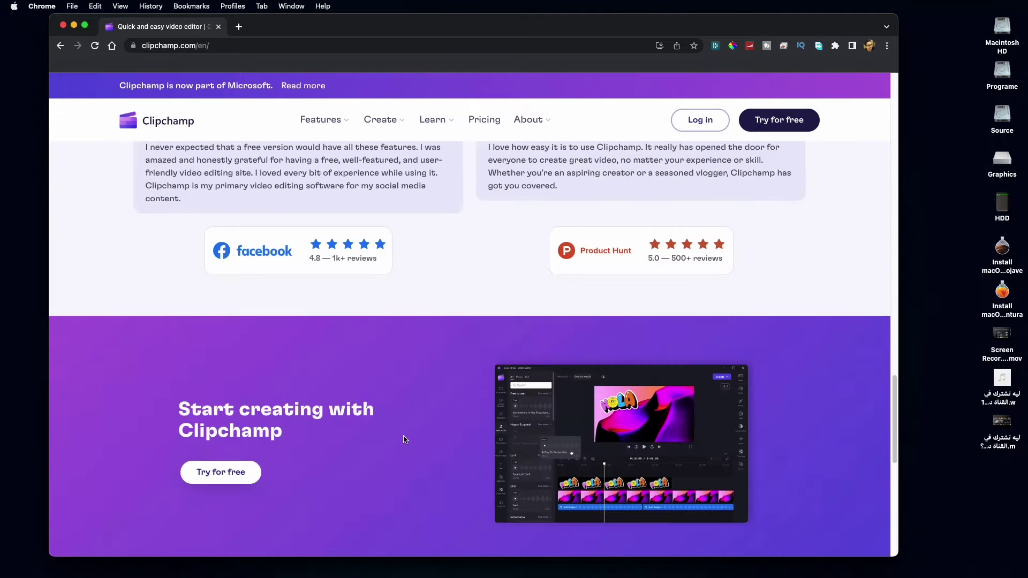
{"action": "scroll", "coordinate": [404, 440], "scroll_direction": "down", "scroll_amount": 4}
{"action": "scroll", "coordinate": [404, 440], "scroll_direction": "down", "scroll_amount": 8}
{"action": "scroll", "coordinate": [405, 440], "scroll_direction": "up", "scroll_amount": 10}
{"action": "scroll", "coordinate": [405, 440], "scroll_direction": "up", "scroll_amount": 10}
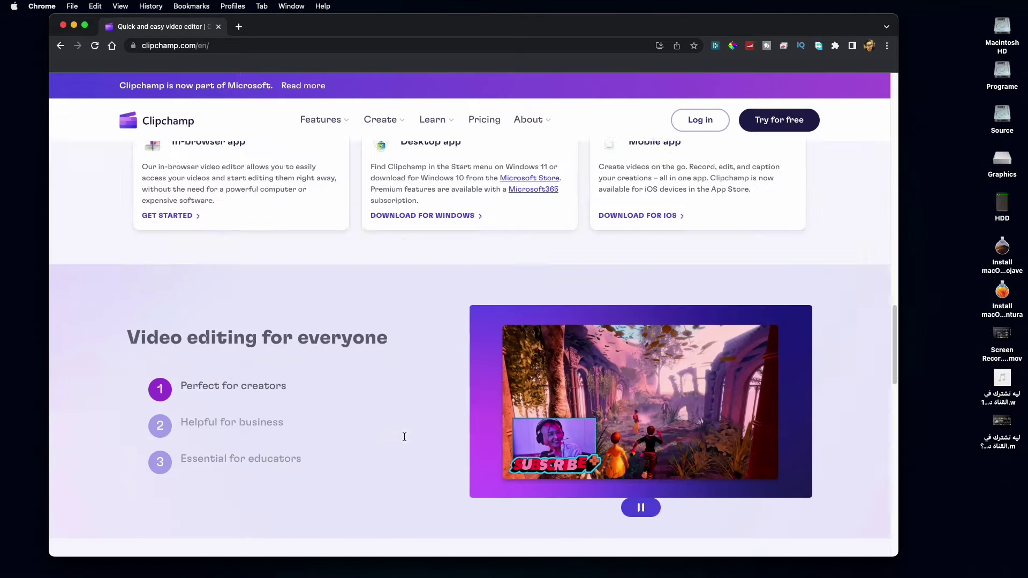
{"action": "scroll", "coordinate": [404, 440], "scroll_direction": "up", "scroll_amount": 8}
{"action": "scroll", "coordinate": [404, 435], "scroll_direction": "down", "scroll_amount": 6}
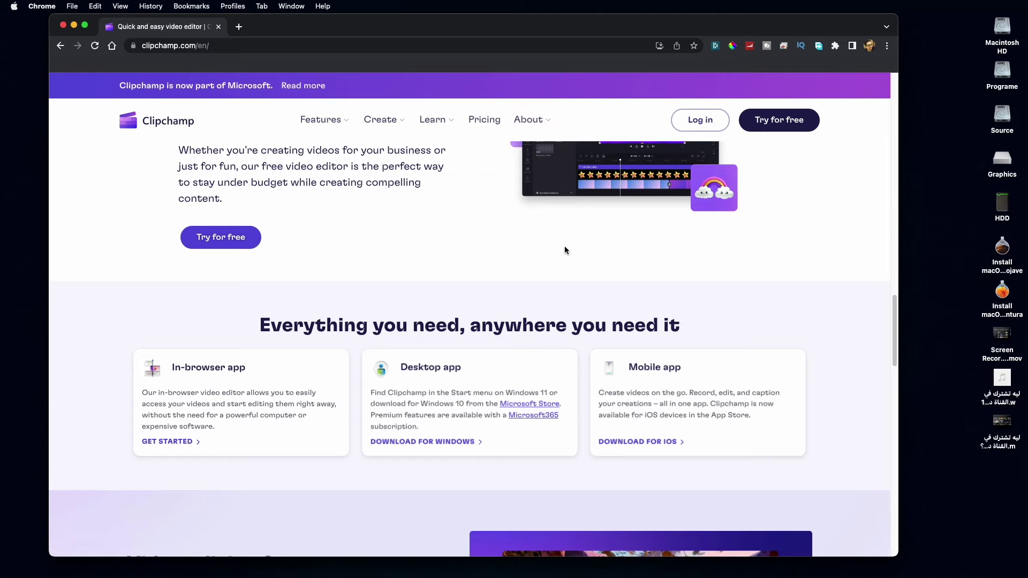
- On the Pricing page, highlight Free (1080p, no watermark) versus Essentials (4K, brand kit, backup) features
{"action": "left_click", "coordinate": [482, 119]}
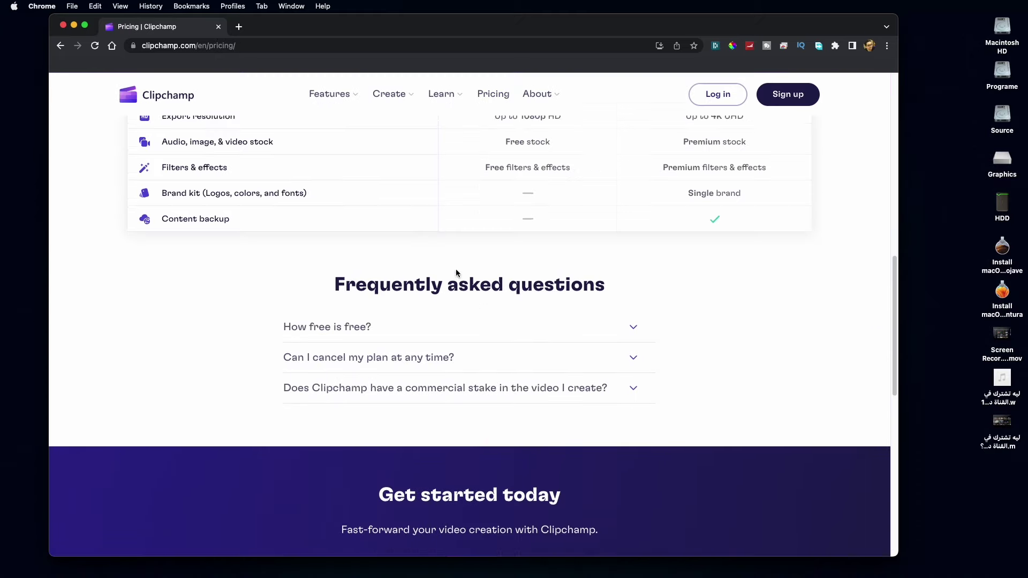
{"action": "scroll", "coordinate": [407, 380], "scroll_direction": "up", "scroll_amount": 5}
{"action": "scroll", "coordinate": [407, 379], "scroll_direction": "up", "scroll_amount": 7}
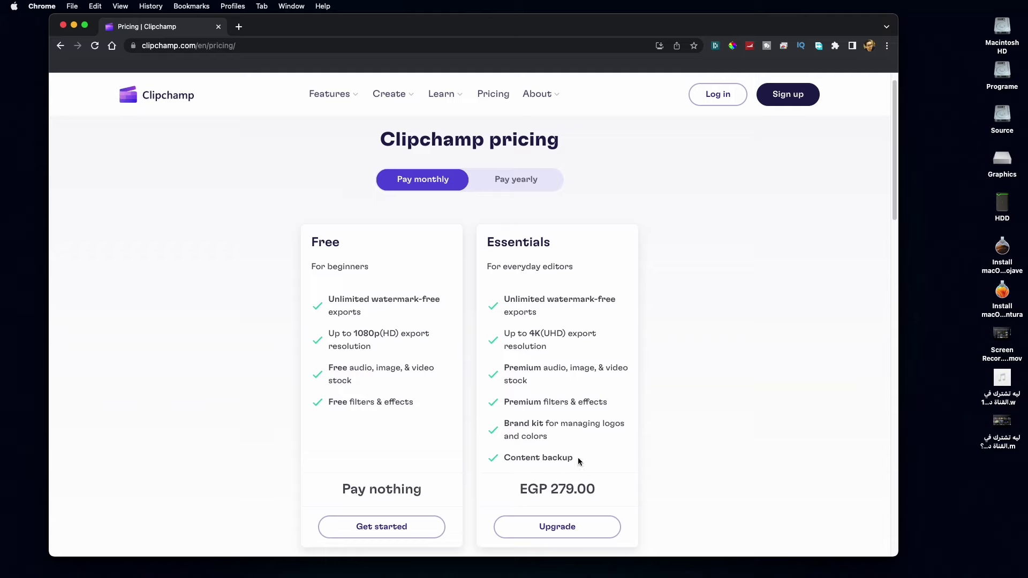
{"action": "left_click_drag", "start_coordinate": [488, 422], "coordinate": [666, 479]}
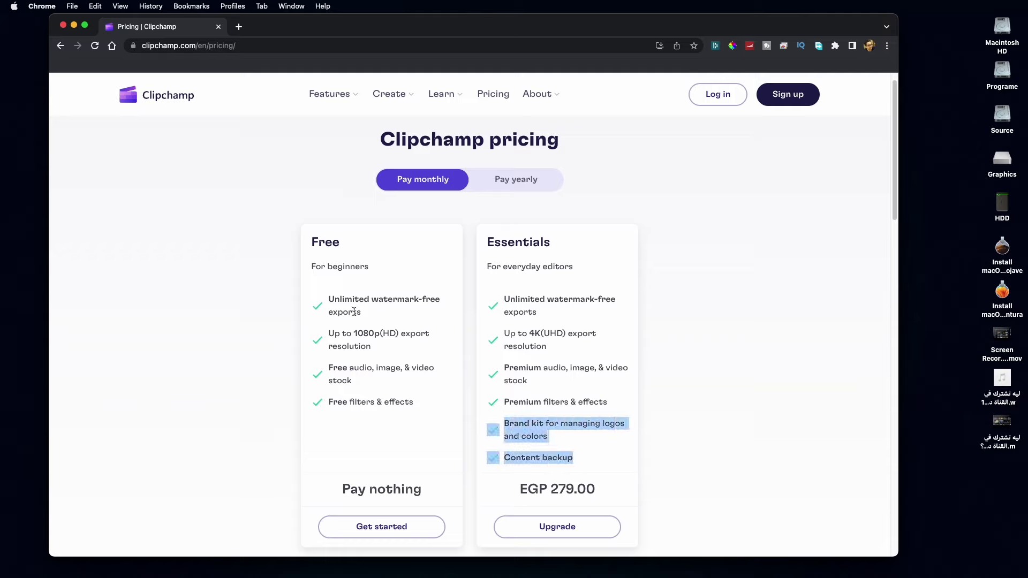
{"action": "left_click_drag", "start_coordinate": [329, 299], "coordinate": [455, 294]}
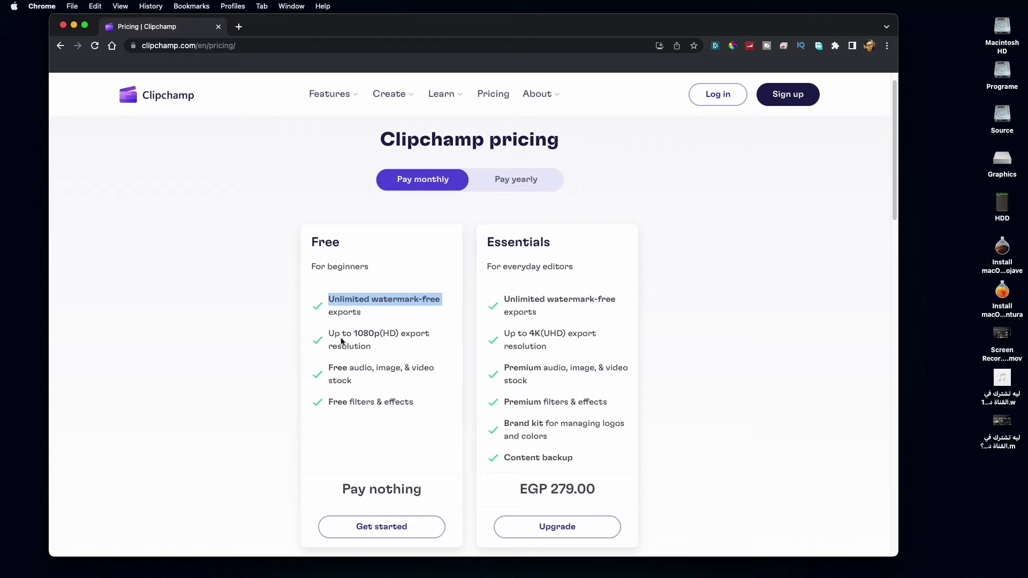
{"action": "left_click_drag", "start_coordinate": [328, 334], "coordinate": [439, 335]}
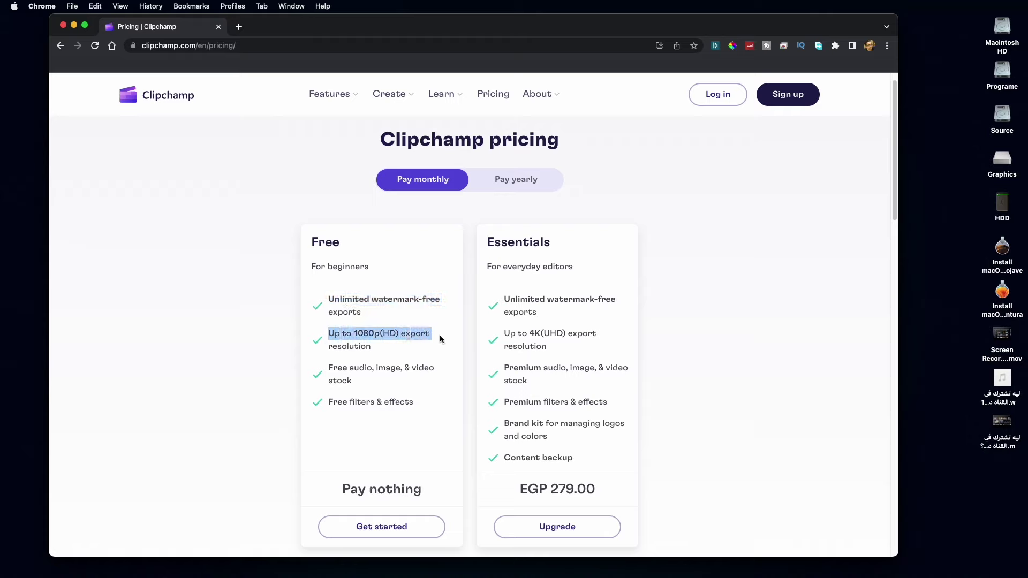
{"action": "left_click_drag", "start_coordinate": [529, 334], "coordinate": [596, 334]}
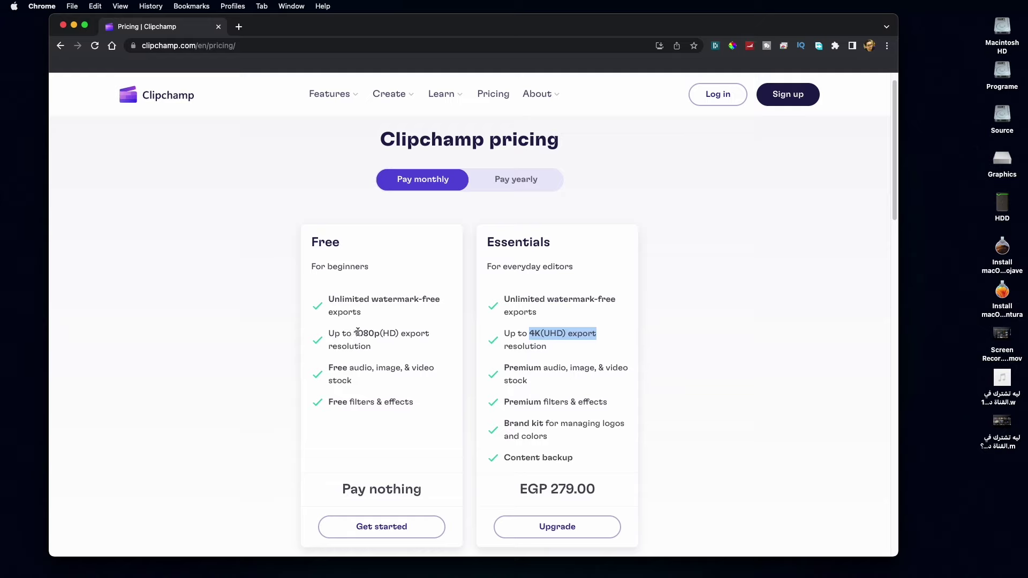
{"action": "mouse_move", "coordinate": [408, 576]}
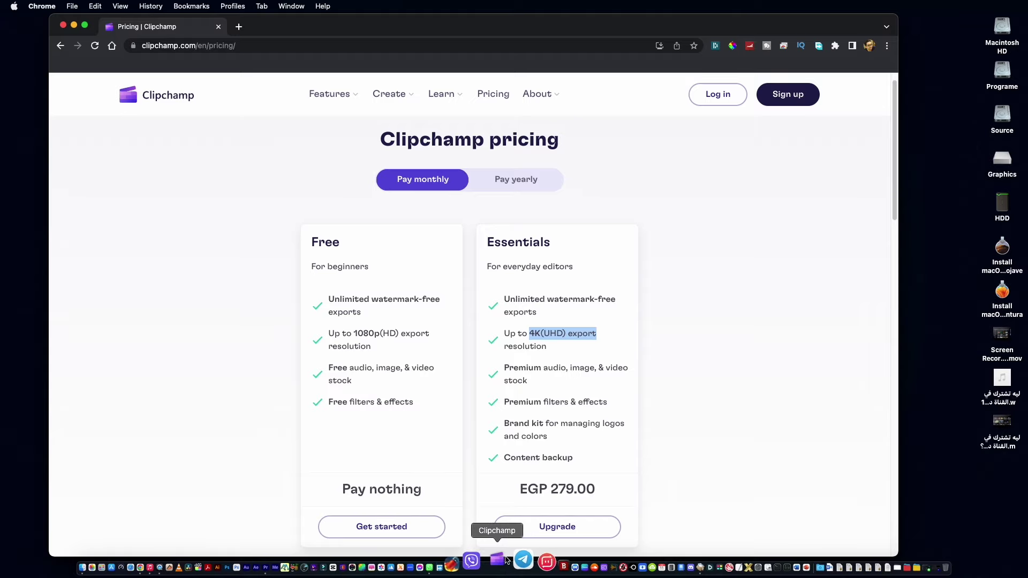
- Launch the Clipchamp app and create a new Untitled video project
{"action": "left_click", "coordinate": [502, 569]}
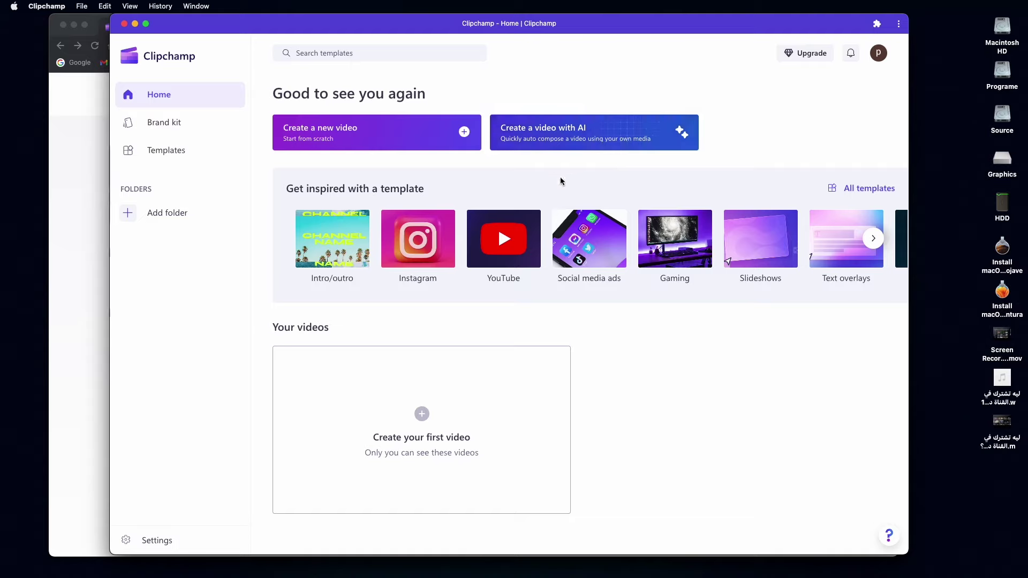
{"action": "left_click", "coordinate": [363, 135]}
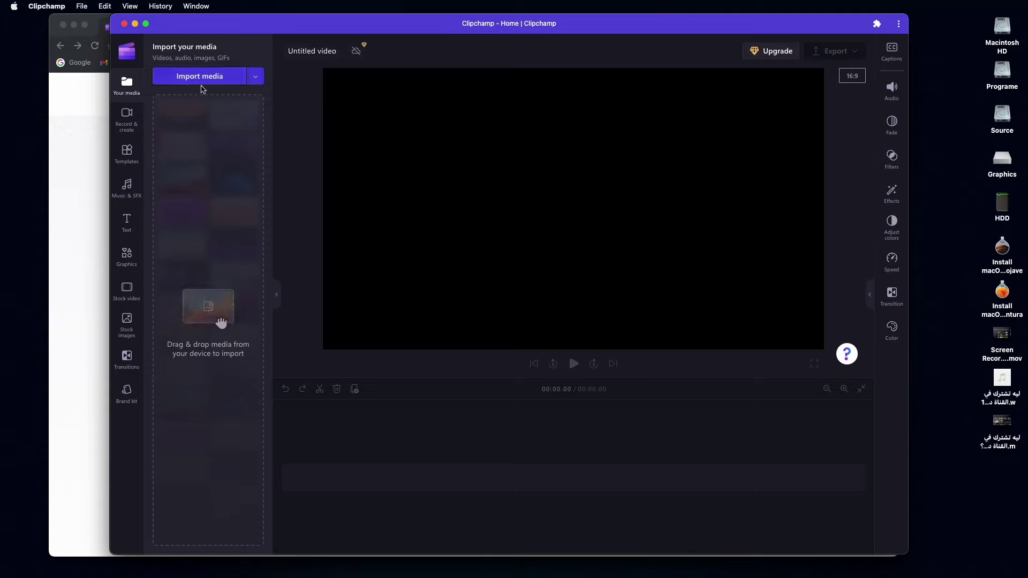
- Import the talking-head mp4 from the Desktop and drag it onto the timeline as a 34-second clip
{"action": "left_click", "coordinate": [192, 78]}
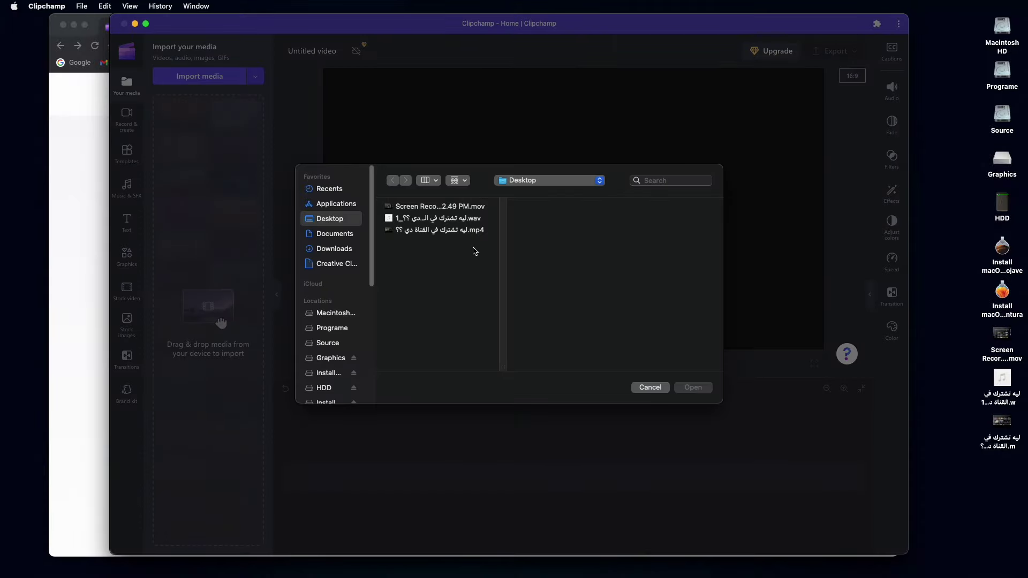
{"action": "left_click", "coordinate": [438, 231]}
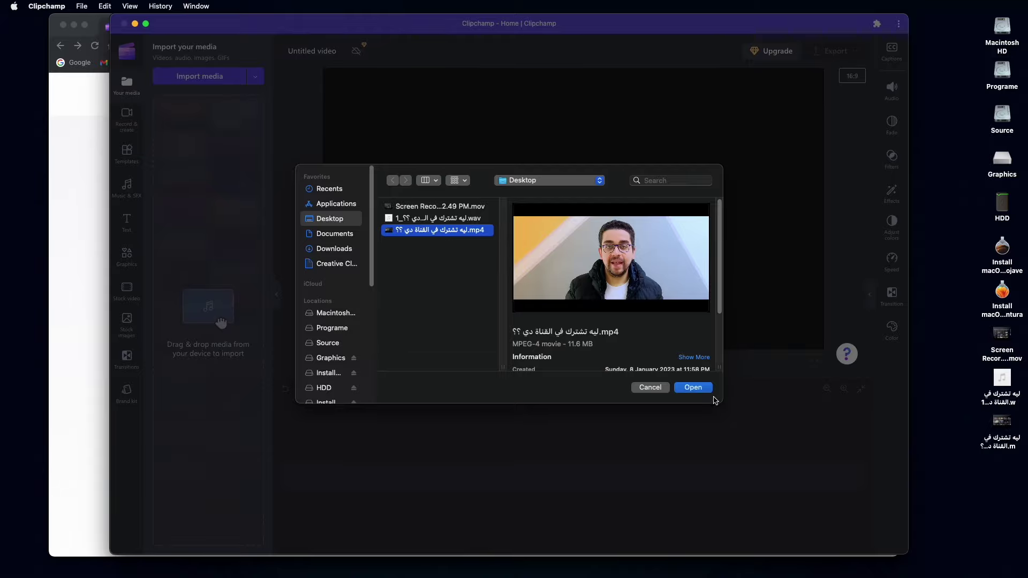
{"action": "left_click", "coordinate": [695, 387]}
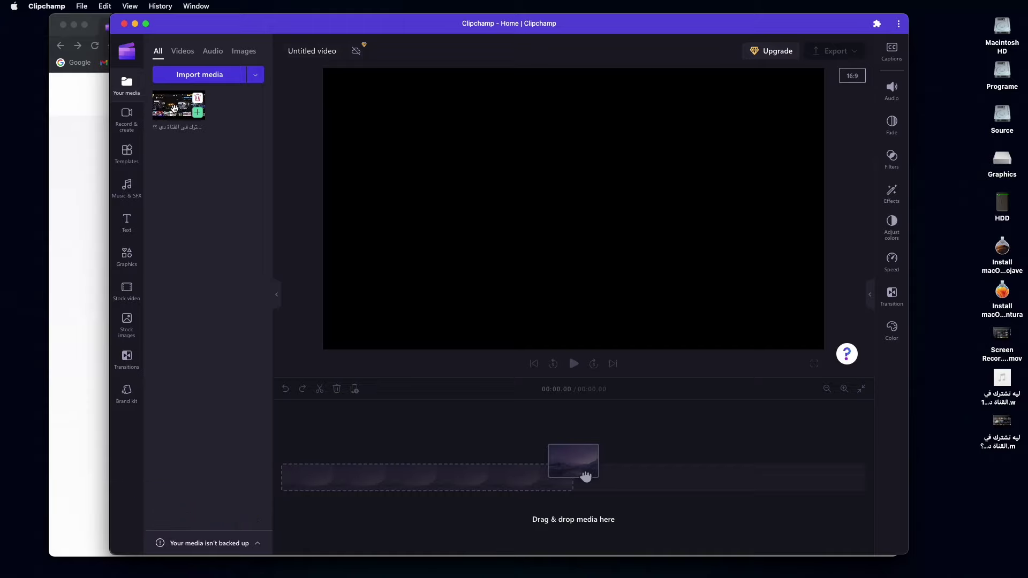
{"action": "mouse_move", "coordinate": [174, 111]}
{"action": "left_mouse_down"}
{"action": "mouse_move", "coordinate": [379, 478]}
{"action": "mouse_move", "coordinate": [358, 475]}
{"action": "left_mouse_up"}
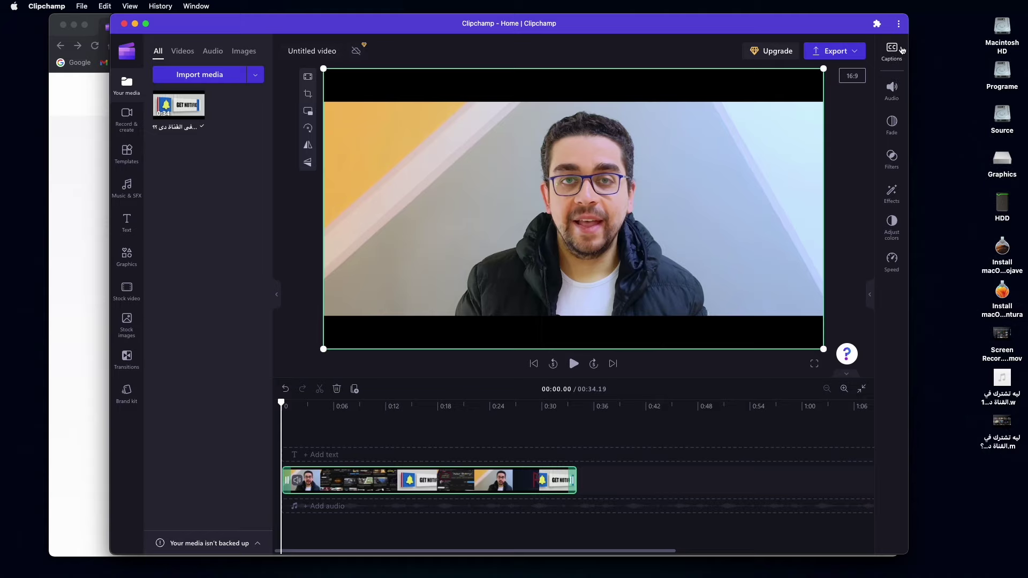
- Enable auto-captions in the Captions panel with Arabic (Egypt) as the recognition language
{"action": "left_click", "coordinate": [893, 52]}
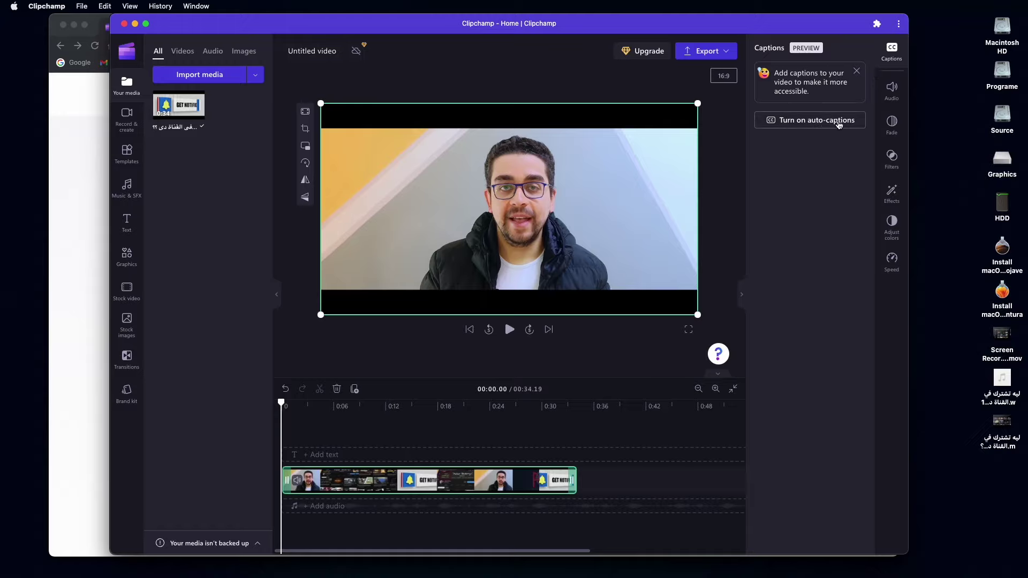
{"action": "left_click", "coordinate": [828, 121]}
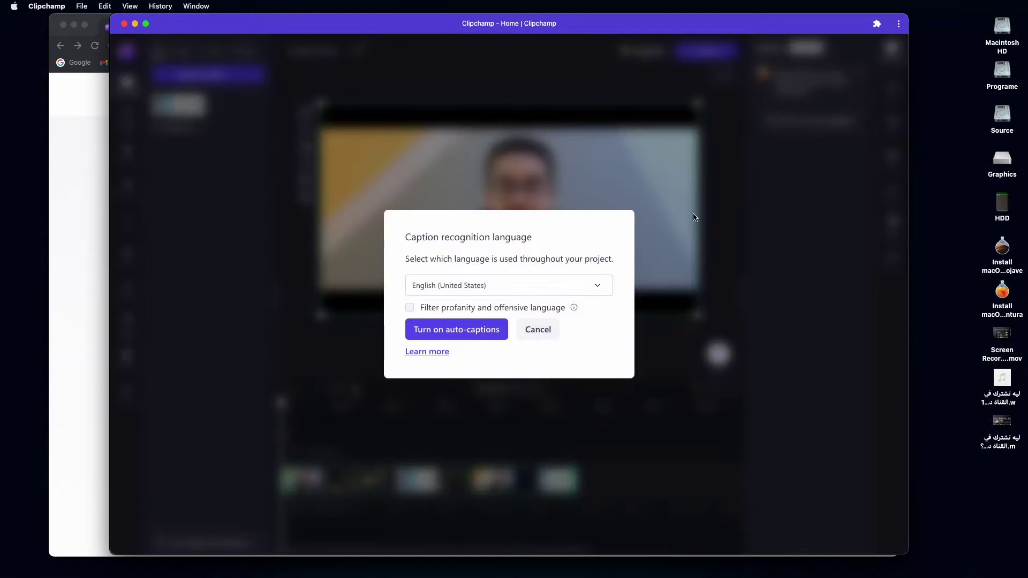
{"action": "left_click", "coordinate": [474, 291]}
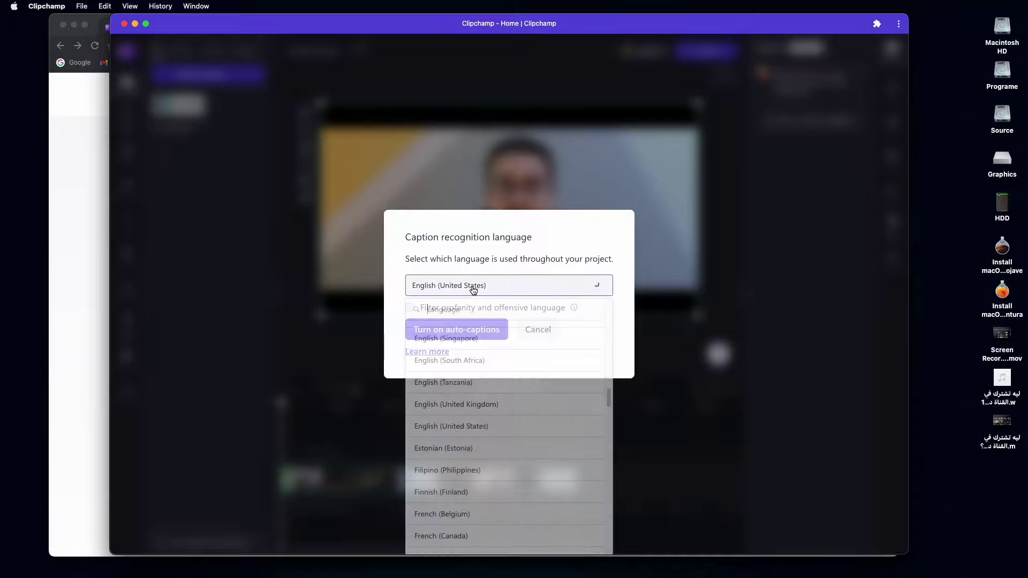
{"action": "scroll", "coordinate": [455, 398], "scroll_direction": "up", "scroll_amount": 10}
{"action": "scroll", "coordinate": [455, 399], "scroll_direction": "up", "scroll_amount": 10}
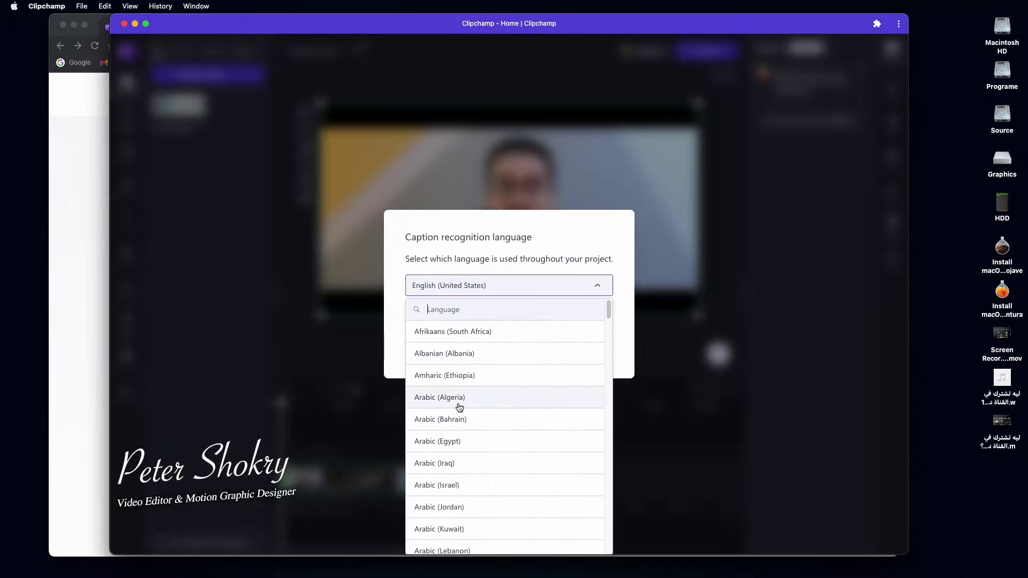
{"action": "left_click", "coordinate": [446, 445]}
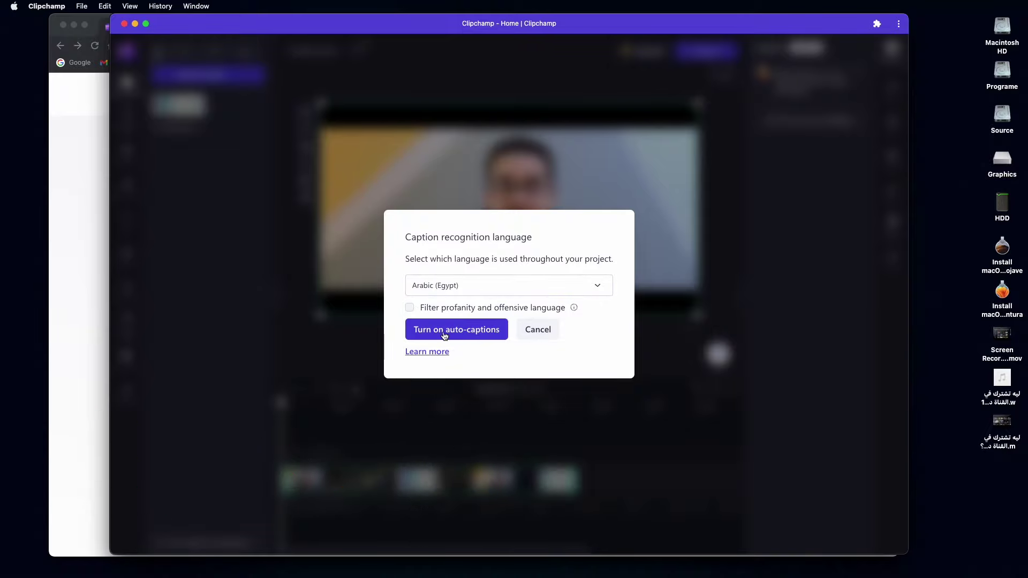
{"action": "left_click", "coordinate": [481, 332]}
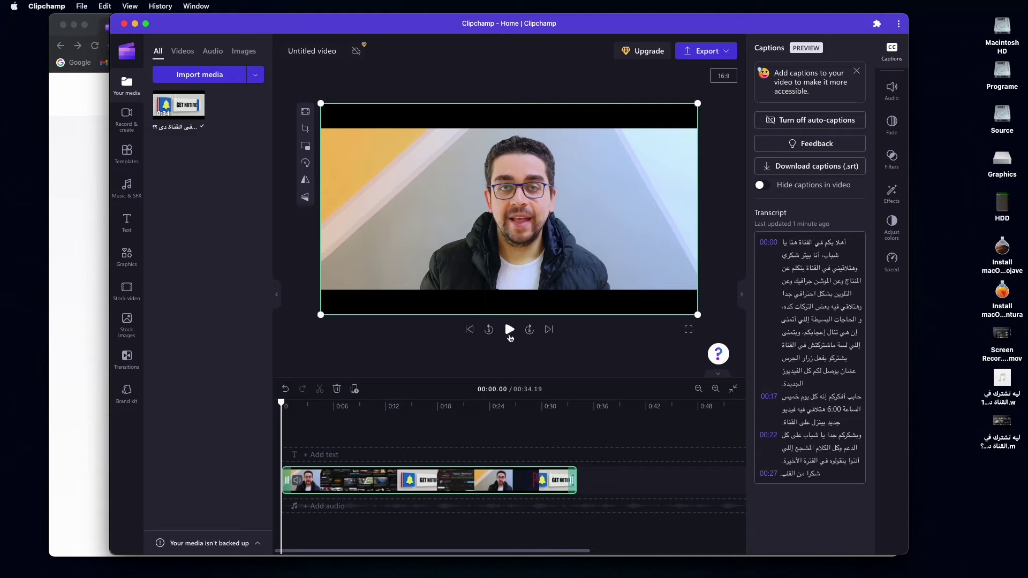
- Play and pause the video to preview the Arabic captions, then select the word المنتاج in the transcript
{"action": "left_click", "coordinate": [509, 329]}
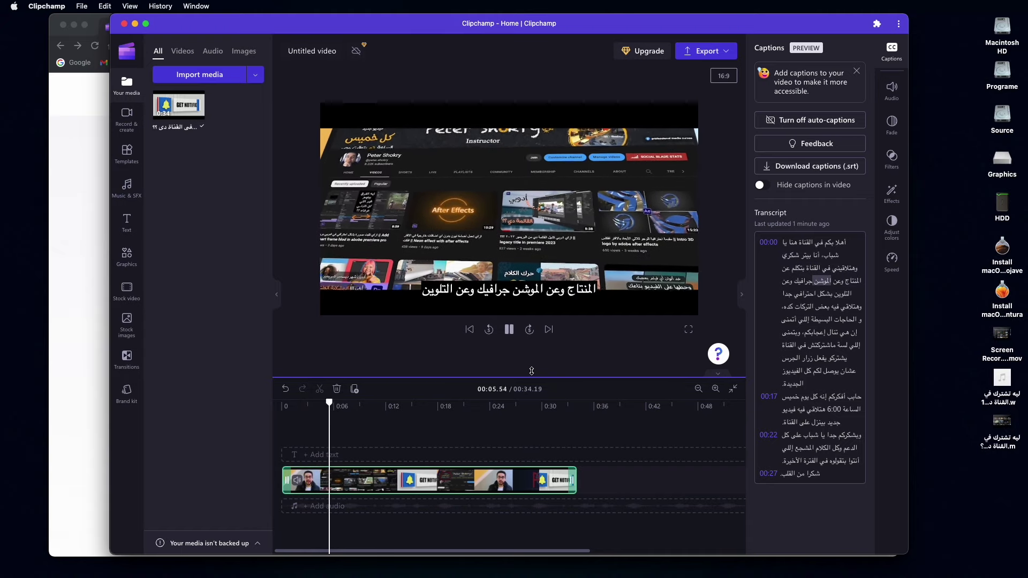
{"action": "left_click", "coordinate": [567, 306]}
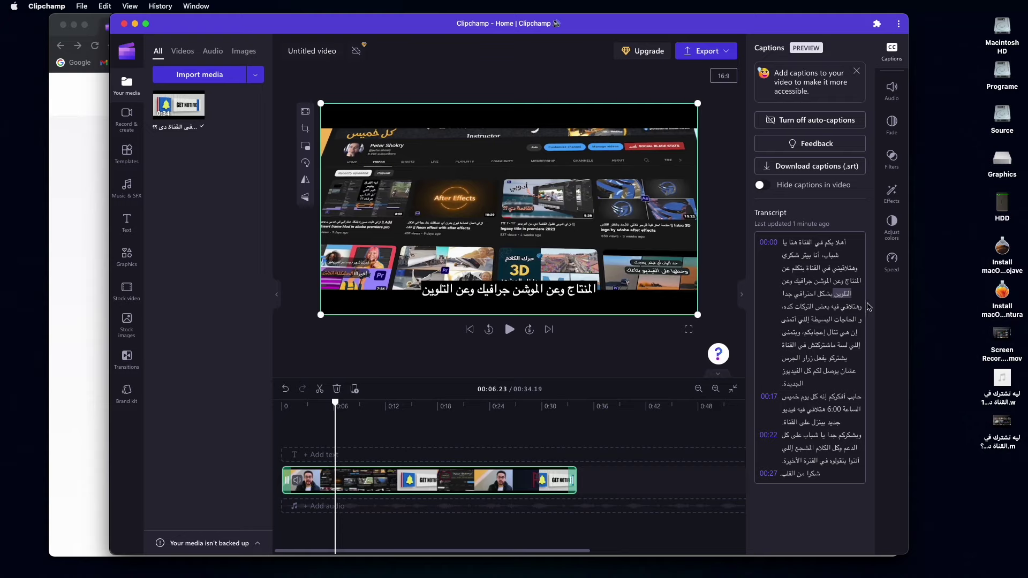
{"action": "left_click", "coordinate": [859, 284]}
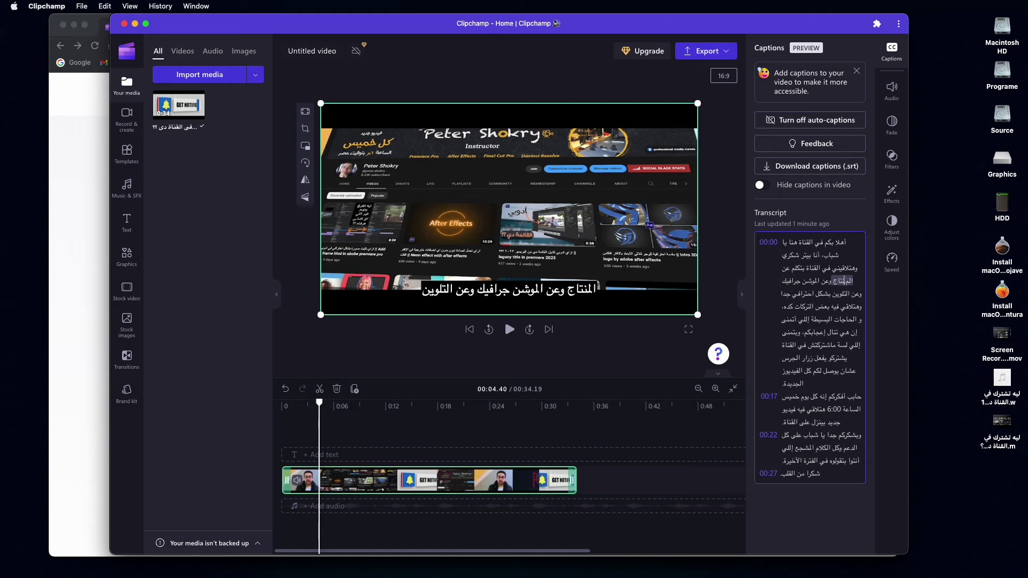
- Rejoin المنتاج, insert '.' after جرافيك, and replay the video to check the edited captions
{"action": "key", "text": "BackSpace"}
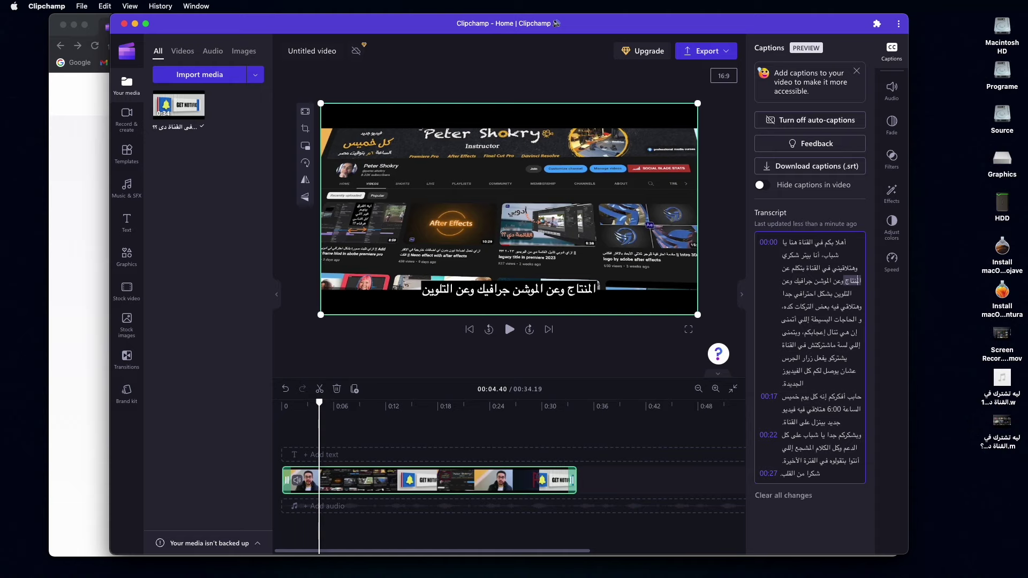
{"action": "type", "text": "."}
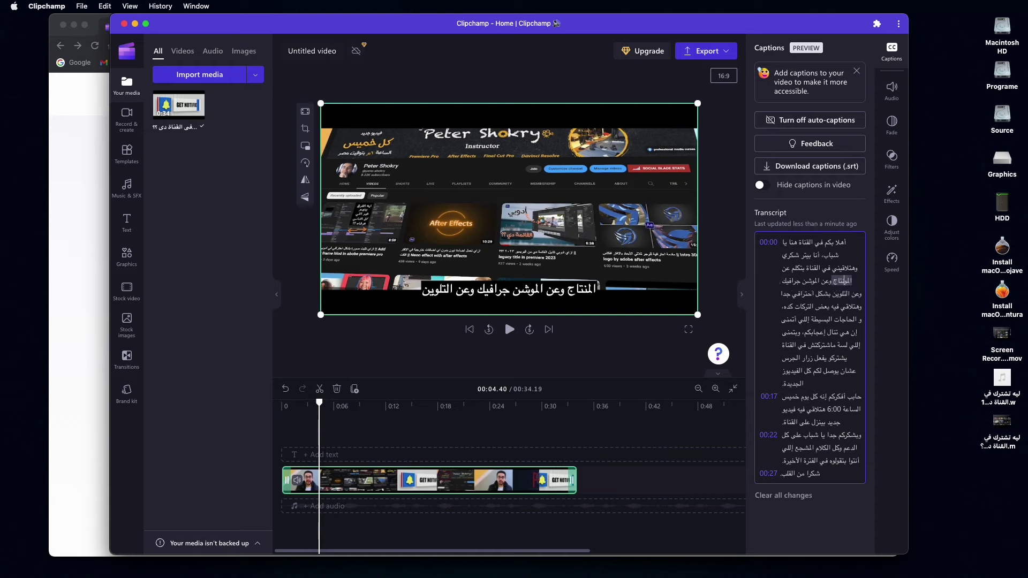
{"action": "type", "text": "و"}
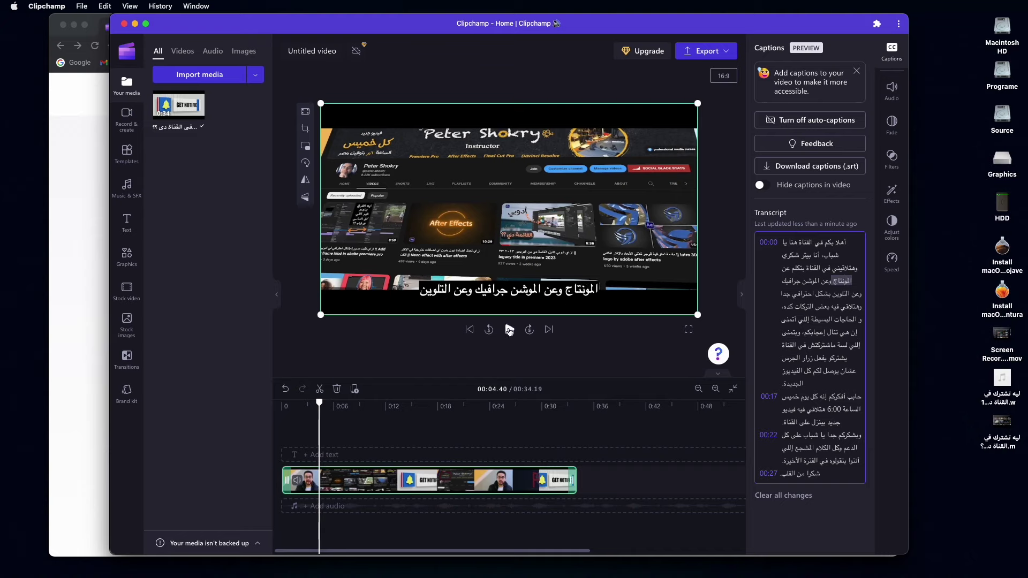
{"action": "left_click", "coordinate": [509, 330]}
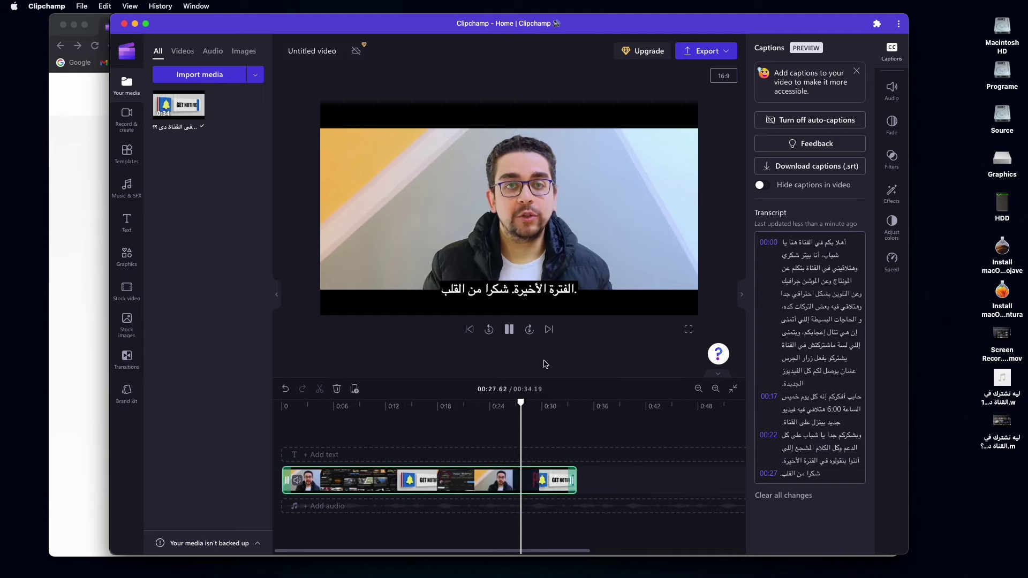
{"action": "left_click", "coordinate": [509, 329]}
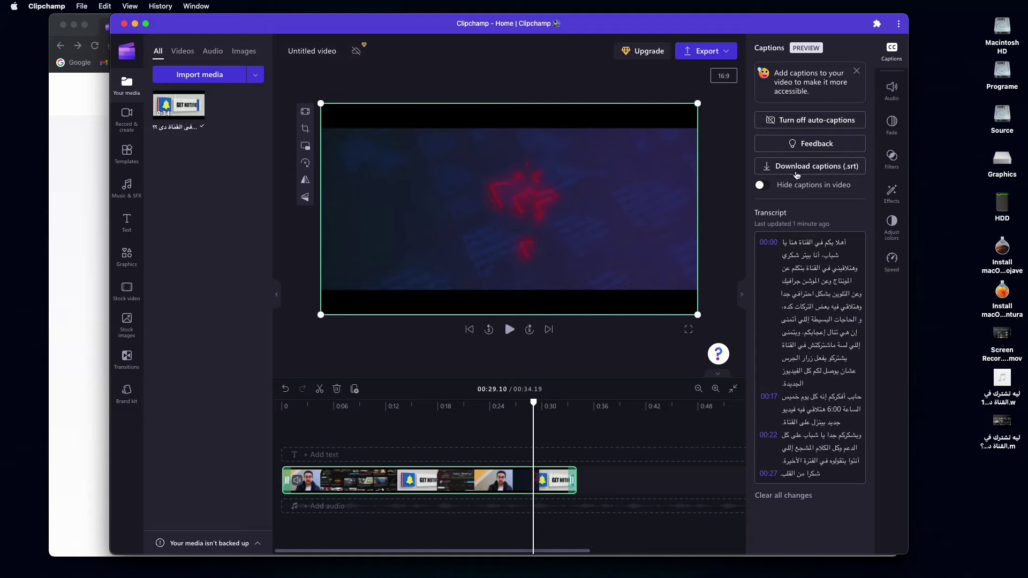
- Download the captions as Untitled video.srt and switch to Premiere Pro
{"action": "left_click", "coordinate": [807, 167]}
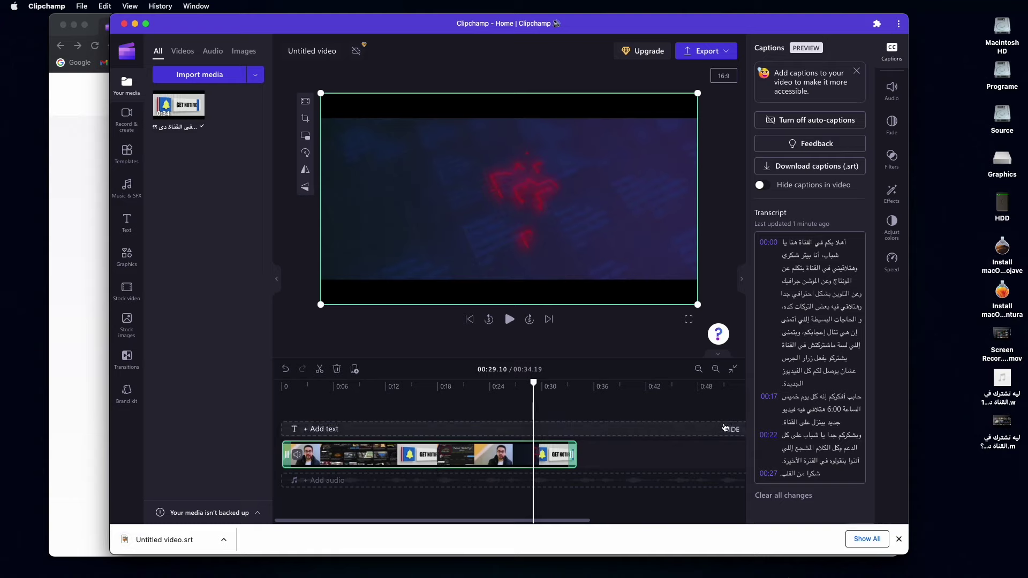
{"action": "mouse_move", "coordinate": [760, 576]}
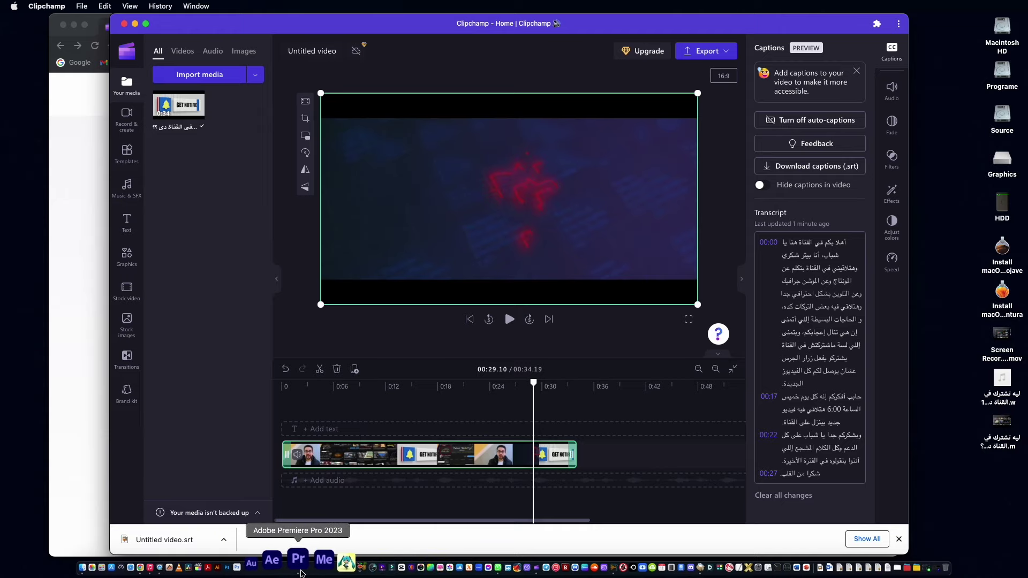
{"action": "left_click", "coordinate": [306, 572]}
- Import the talking-head mp4 from the Desktop into Premiere Pro and place it on the timeline
{"action": "double_click", "coordinate": [208, 259]}
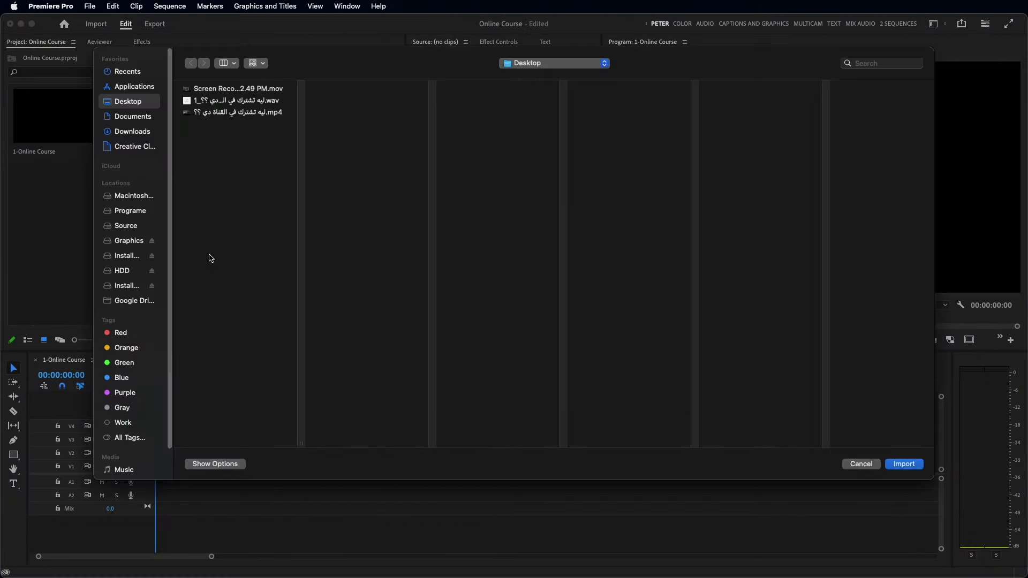
{"action": "double_click", "coordinate": [236, 111]}
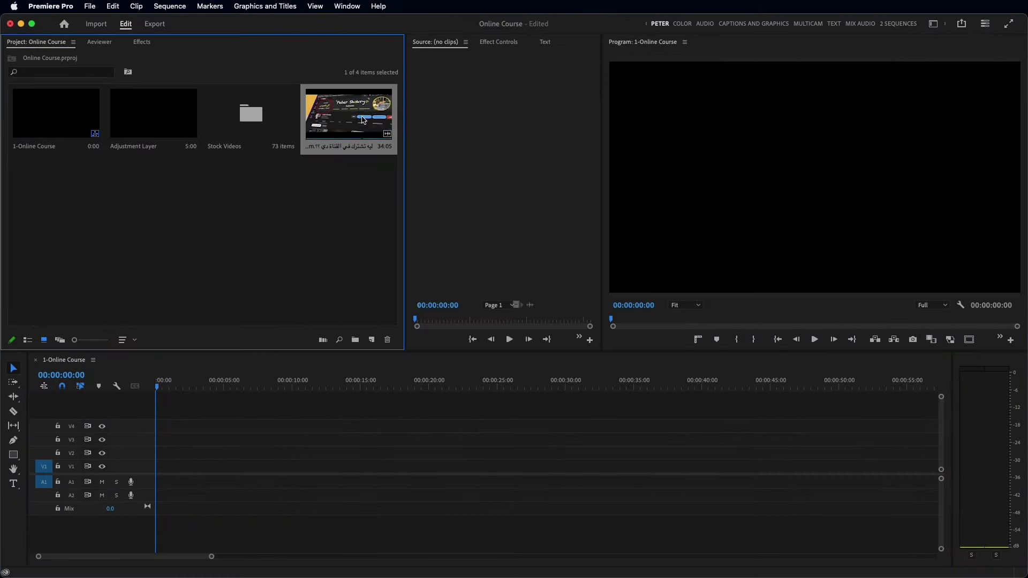
{"action": "mouse_move", "coordinate": [361, 119]}
{"action": "left_mouse_down"}
{"action": "mouse_move", "coordinate": [283, 454]}
{"action": "mouse_move", "coordinate": [157, 467]}
{"action": "left_mouse_up"}
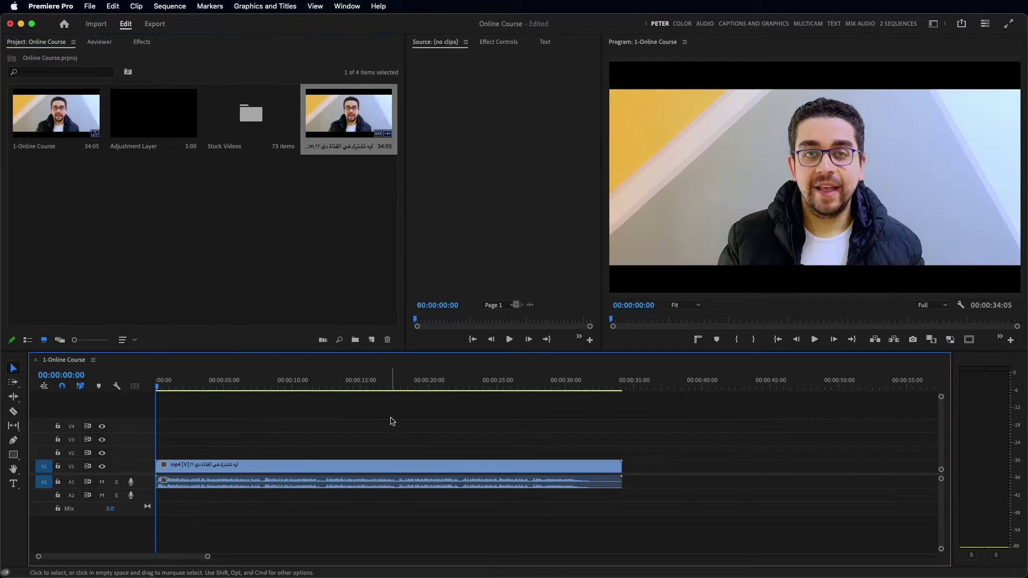
- Import Untitled video.srt from Downloads and add it above the clip as a Subtitle caption track
{"action": "double_click", "coordinate": [252, 259]}
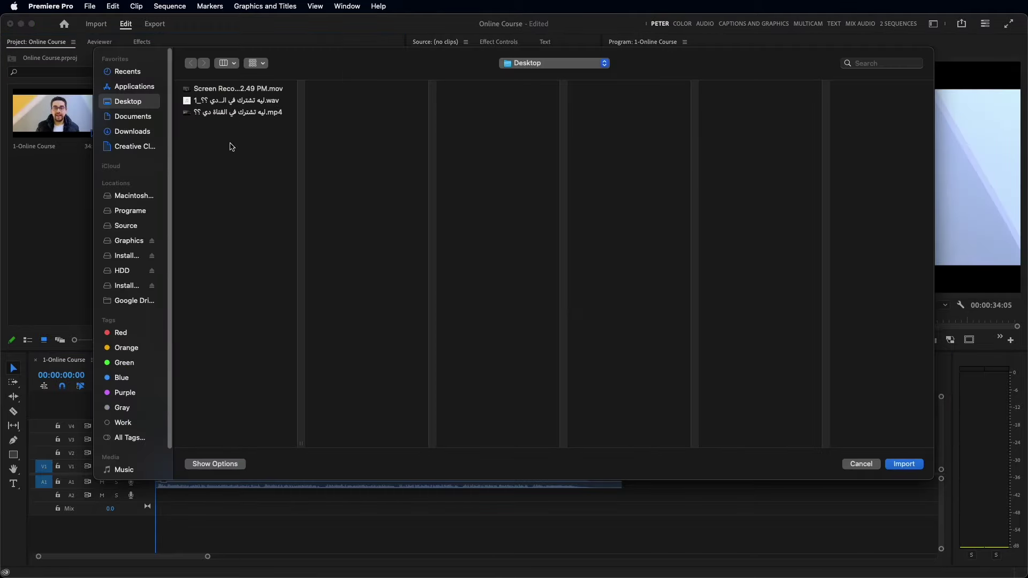
{"action": "left_click", "coordinate": [135, 132]}
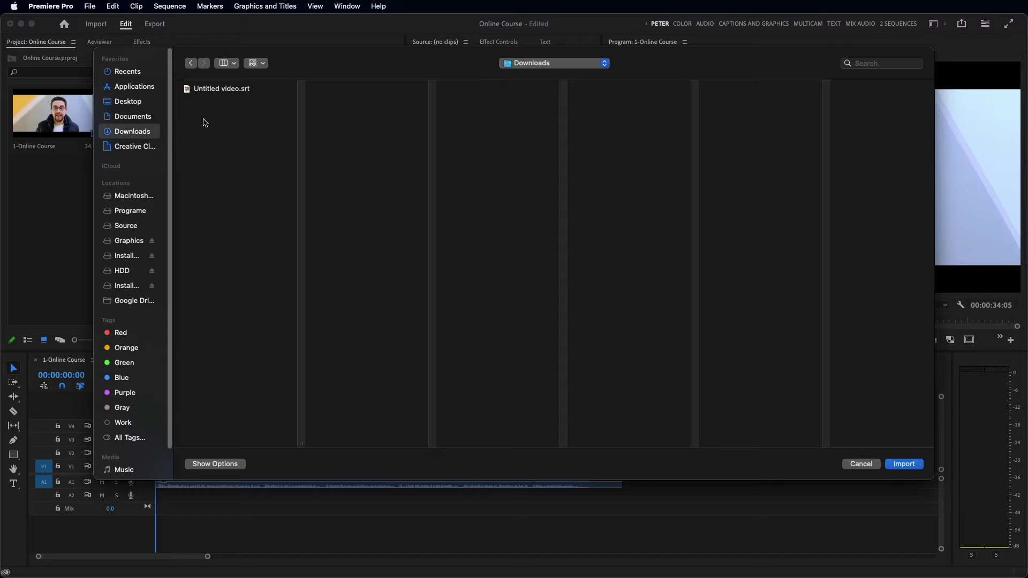
{"action": "double_click", "coordinate": [216, 94]}
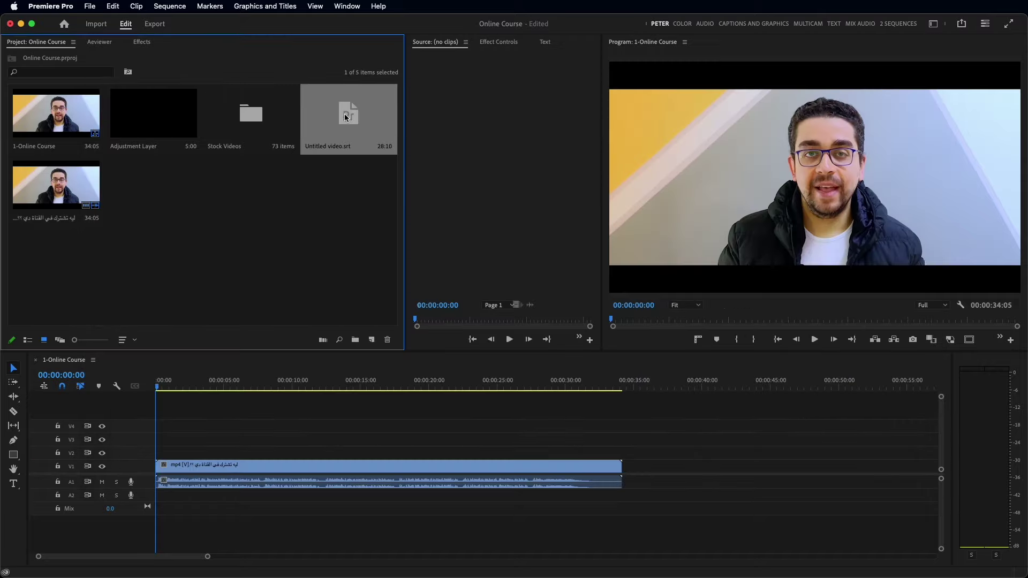
{"action": "left_click_drag", "start_coordinate": [345, 118], "coordinate": [252, 456]}
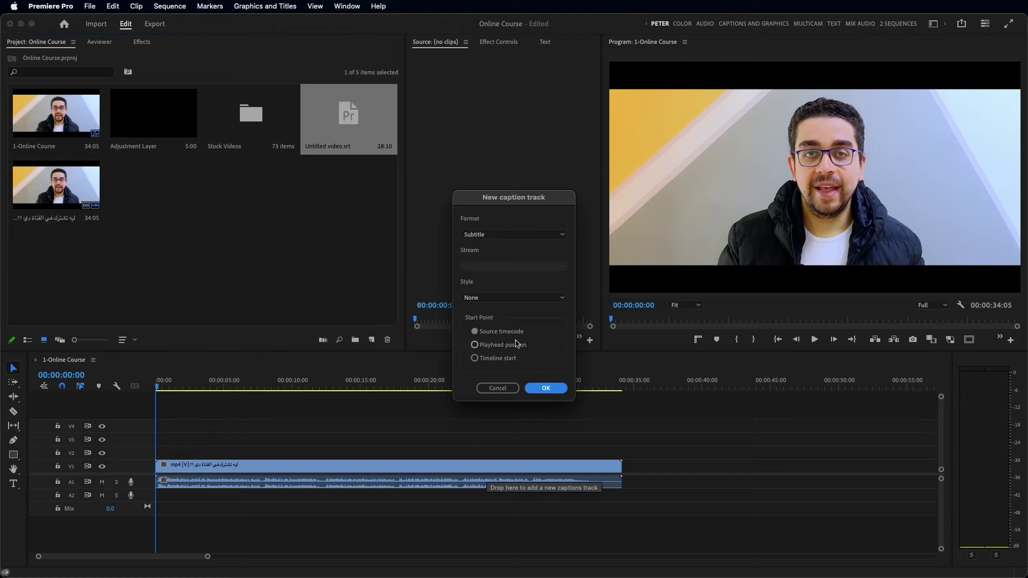
{"action": "left_click", "coordinate": [545, 388]}
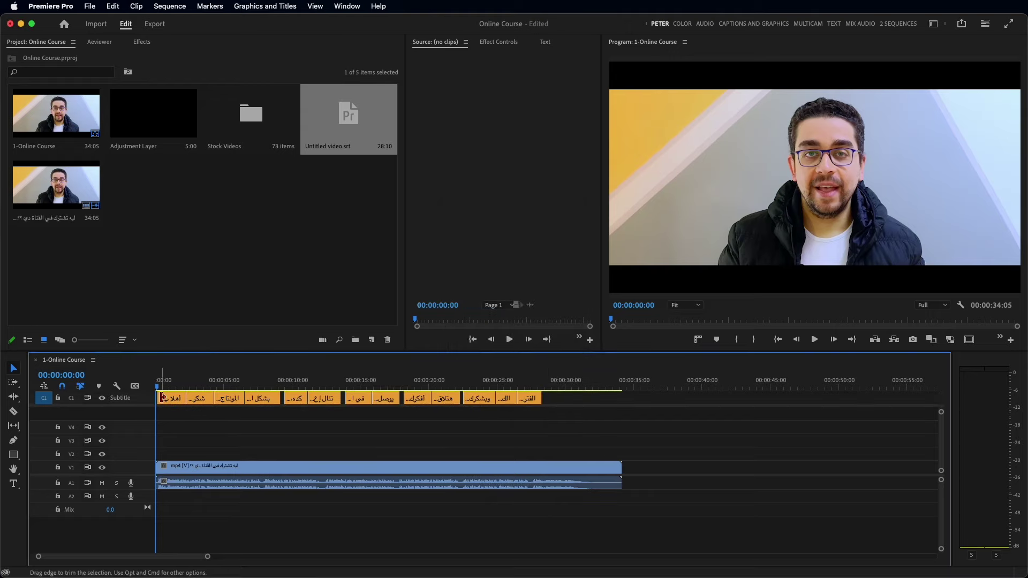
- Play and stop the sequence to check the Arabic subtitles, then select a caption clip on C1
{"action": "key", "text": "space"}
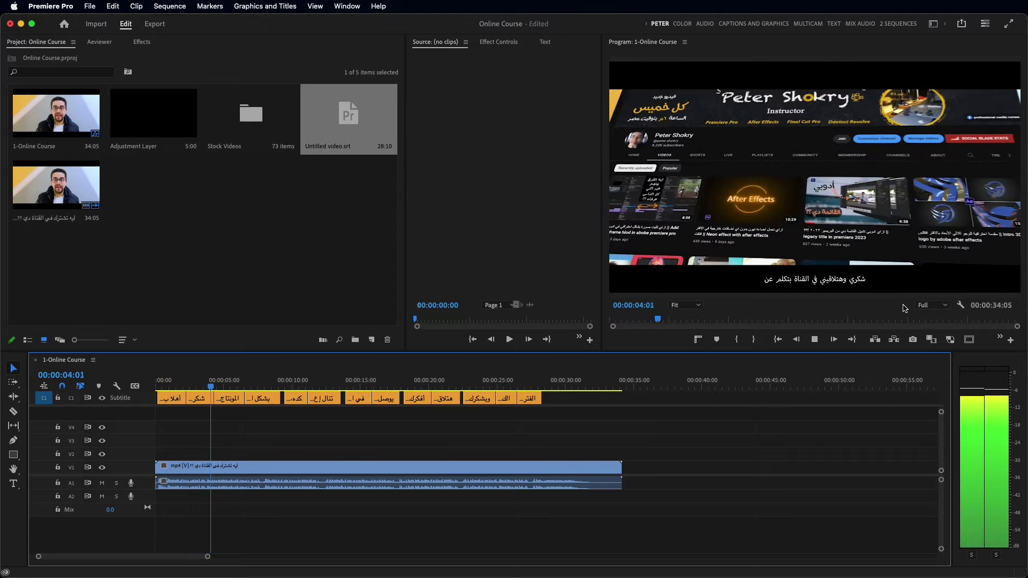
{"action": "key", "text": "space"}
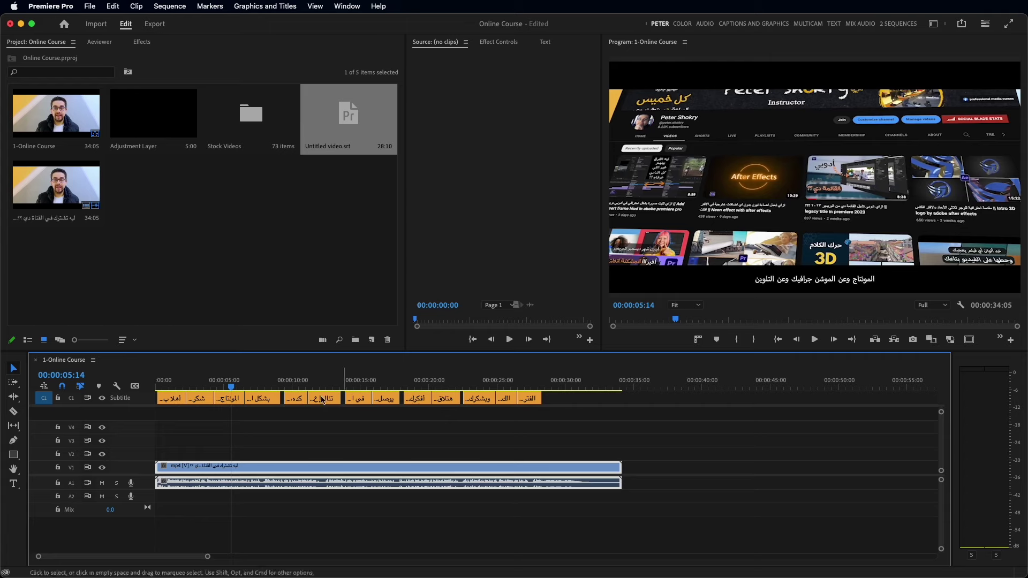
{"action": "left_click", "coordinate": [231, 400]}
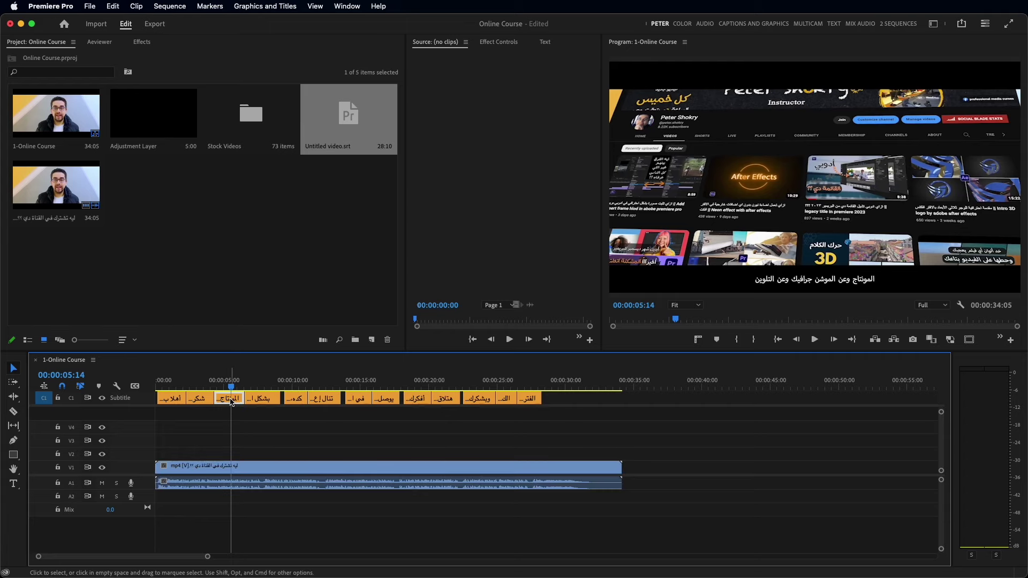
- Open the subtitle clip's Text and Essential Graphics panels and edit the caption in the Program monitor
{"action": "double_click", "coordinate": [231, 400]}
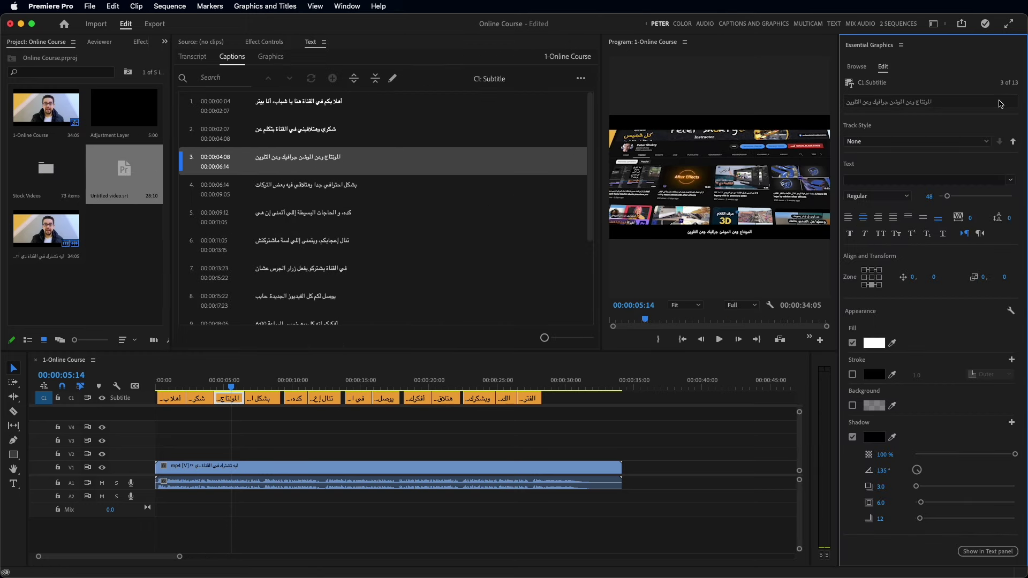
{"action": "double_click", "coordinate": [747, 231]}
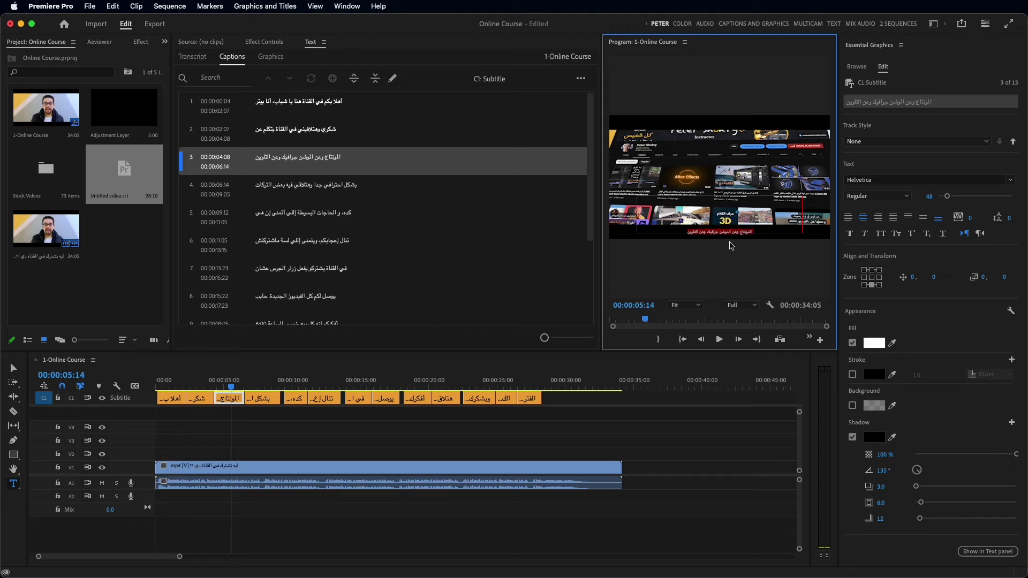
{"action": "left_click", "coordinate": [414, 444]}
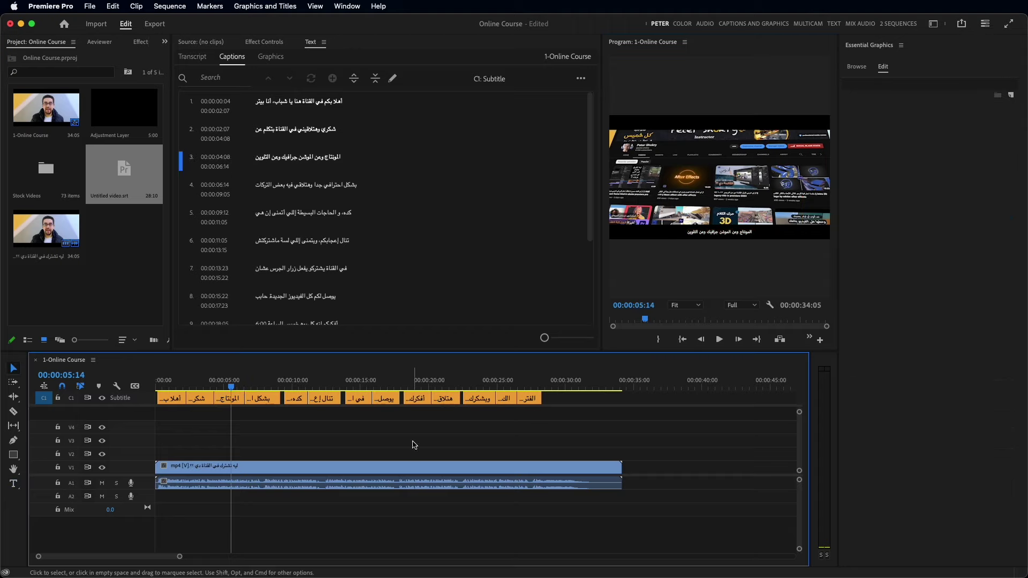